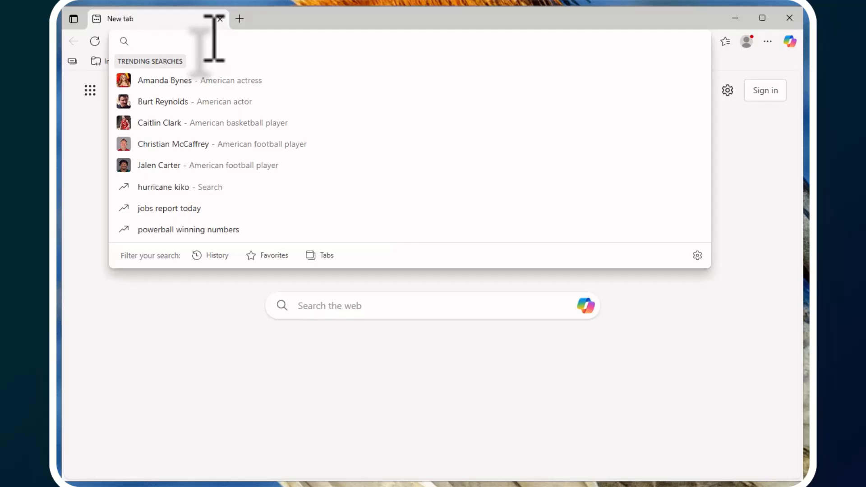
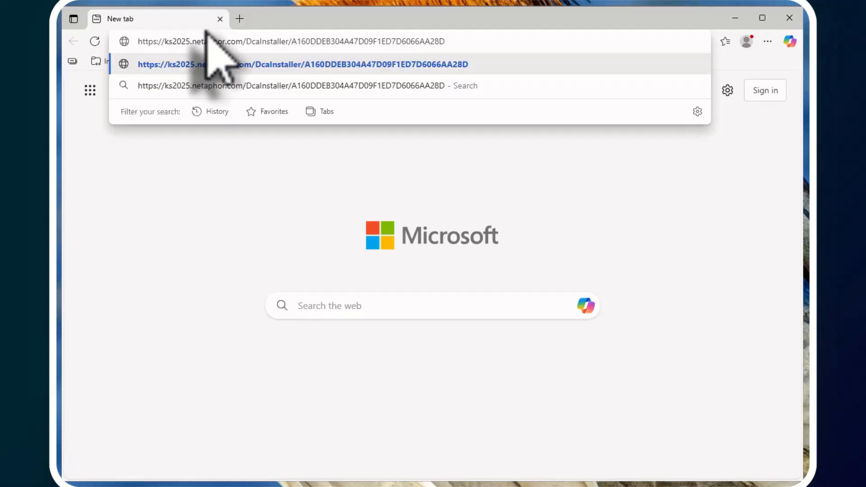
Load the Netaphor SiteAudit DCA Installer page in Edge from the pasted address.
key(Return)
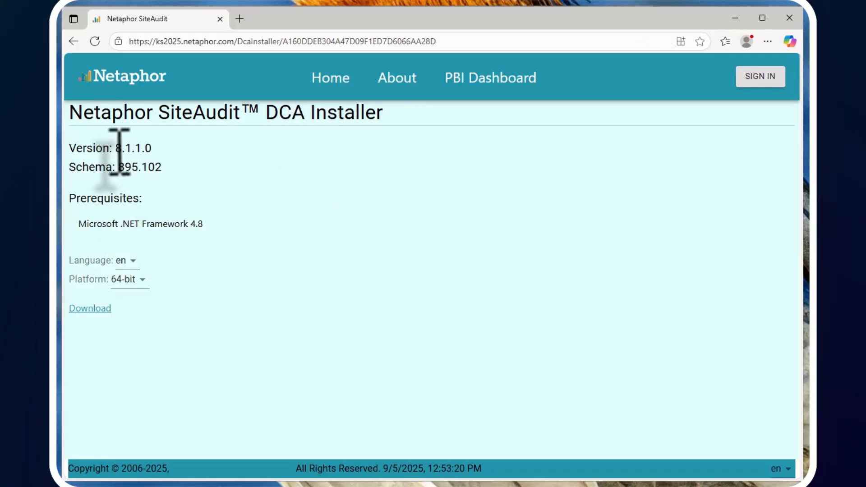
Download the 64-bit, en-language DCA installer version 8.1.1.0 as a zip.
drag(151, 149, 68, 148)
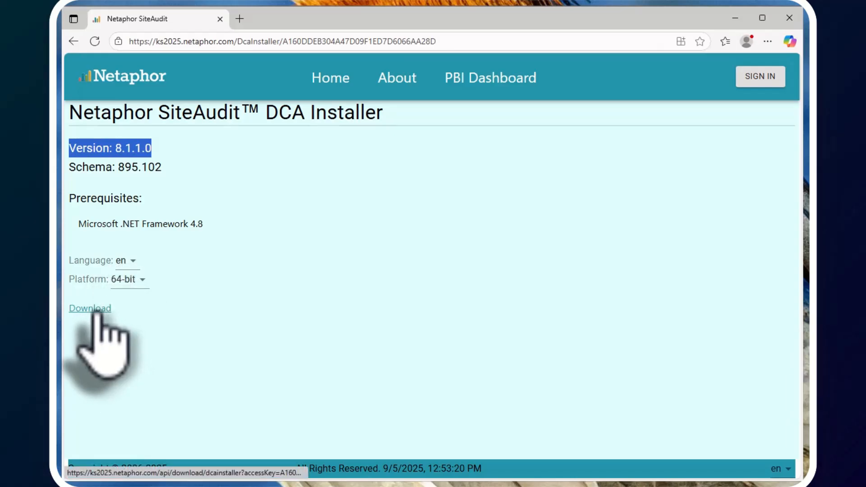
click(96, 310)
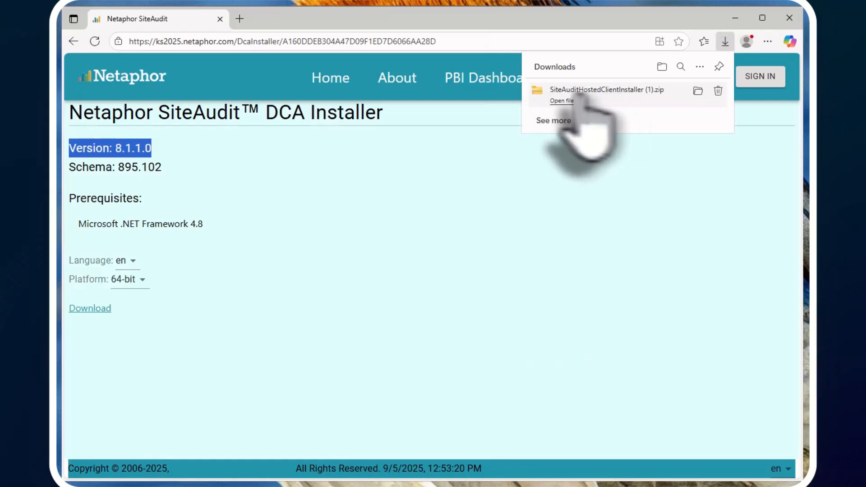
Extract SiteAuditHostedClientInstaller (1).zip from the downloads folder with Extract All.
click(697, 92)
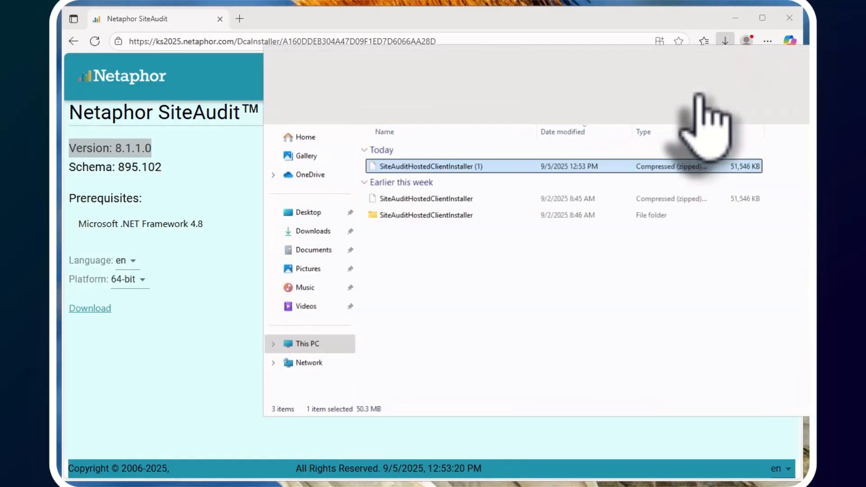
right_click(445, 169)
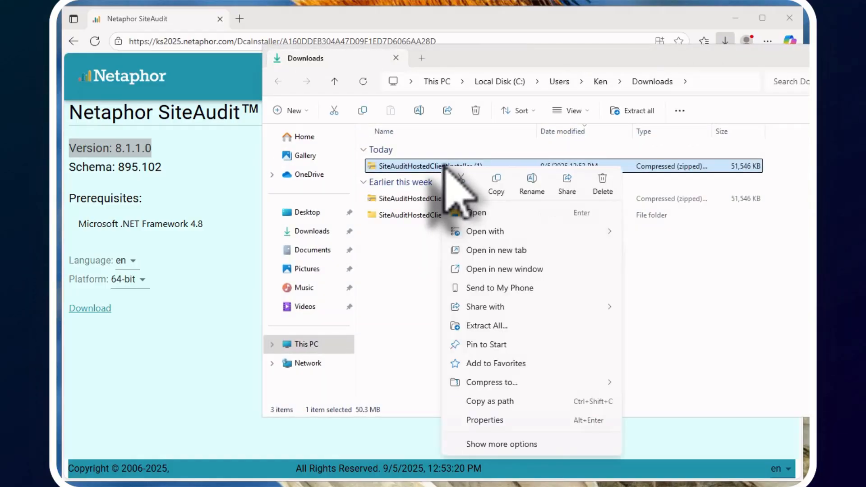
click(496, 327)
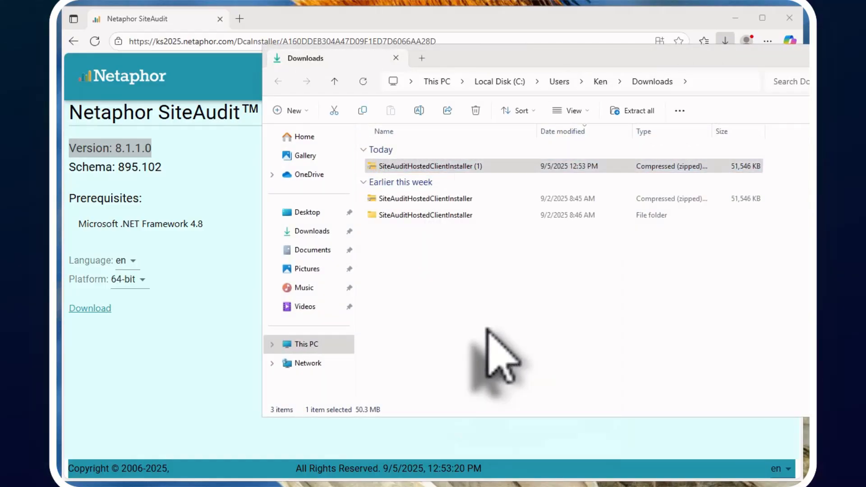
click(683, 352)
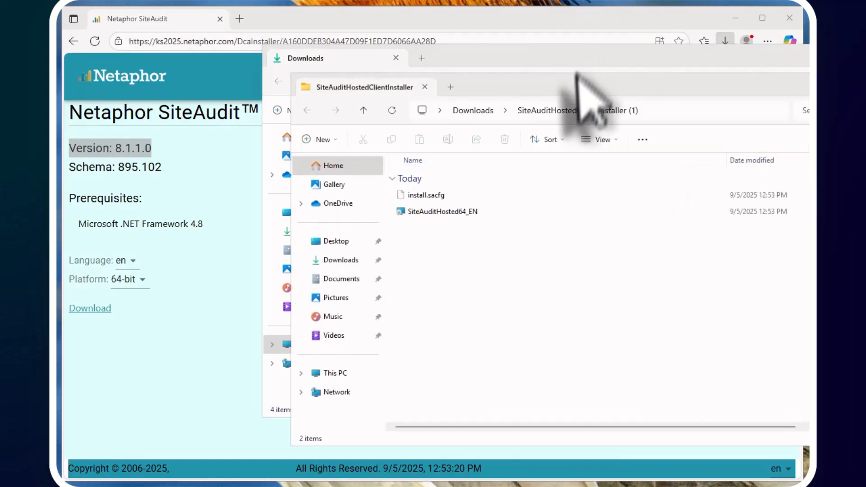
Bring the extracted folder forward and select the SiteAuditHosted64_EN installer.
drag(549, 83, 374, 79)
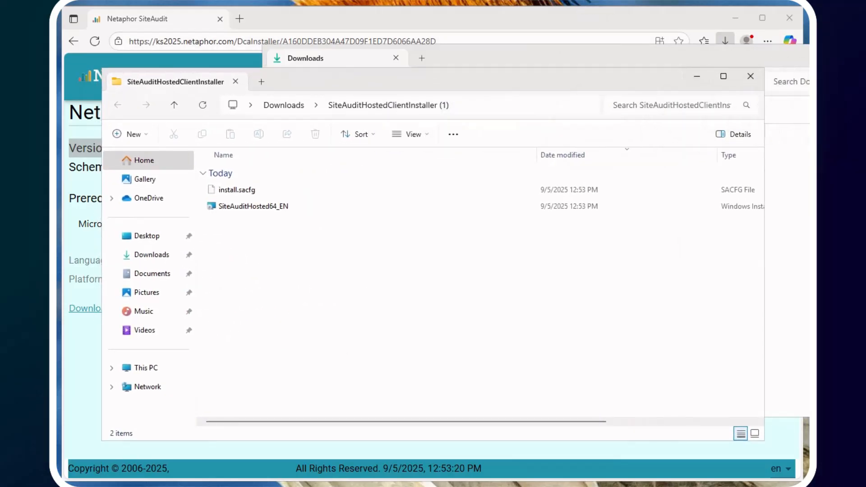
click(806, 59)
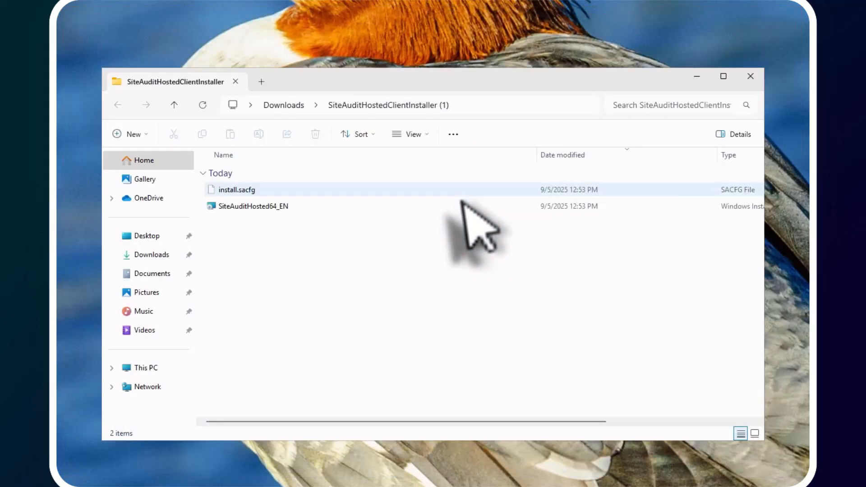
click(249, 207)
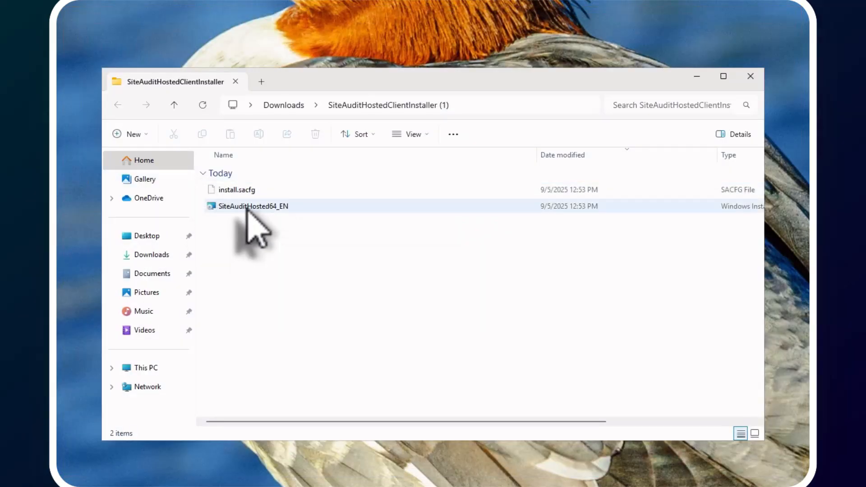
Launch SiteAuditHosted64_EN and accept the licence agreement in the setup wizard.
double_click(248, 207)
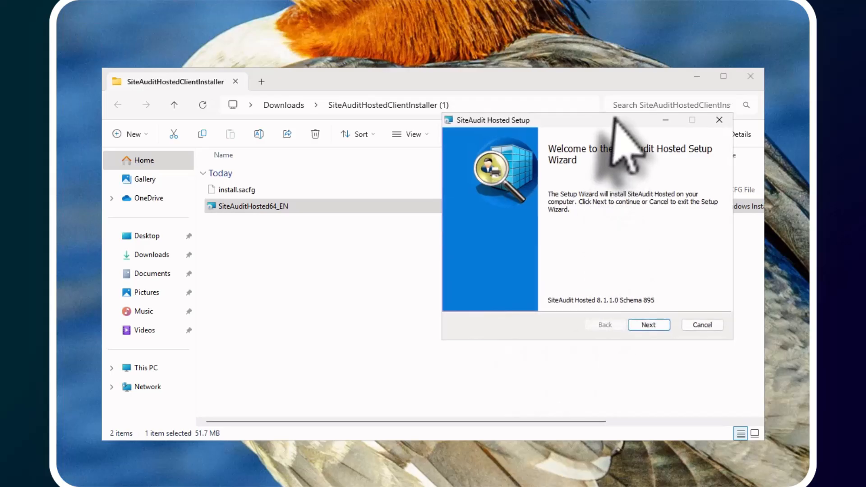
click(751, 75)
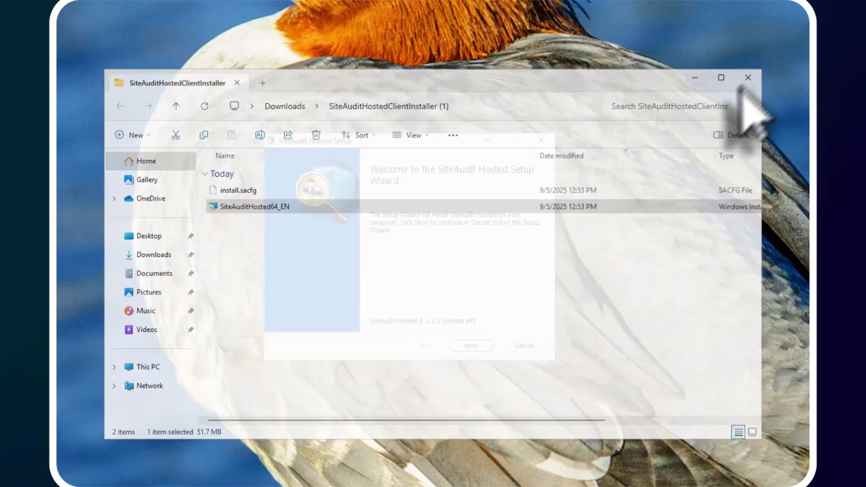
click(478, 350)
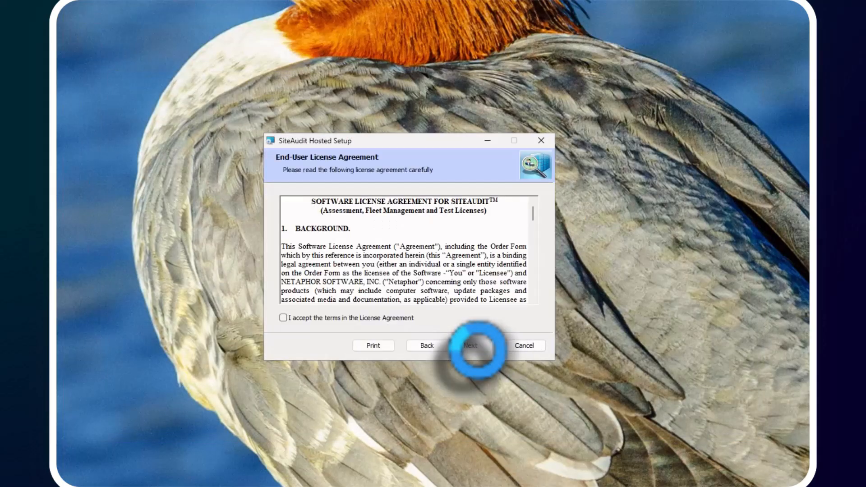
click(283, 317)
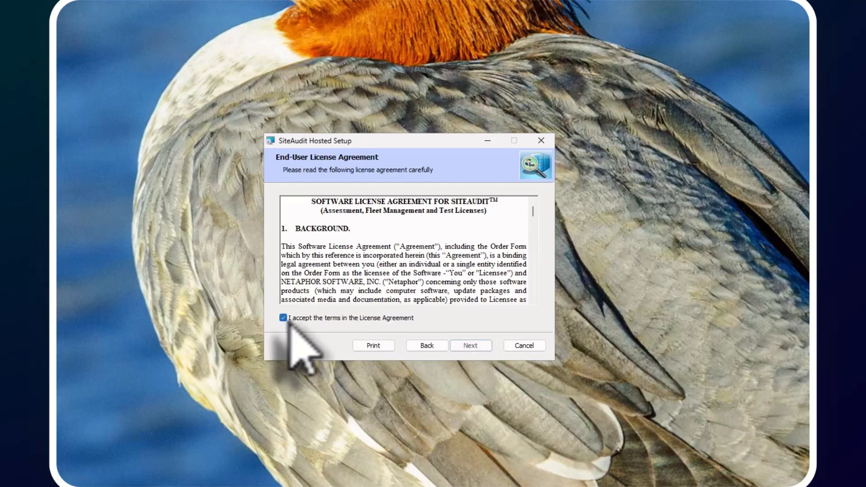
drag(533, 211, 533, 300)
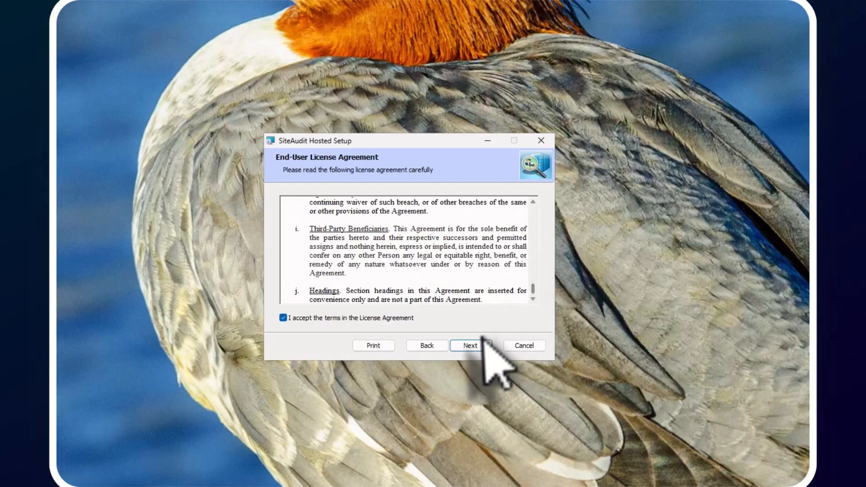
click(469, 345)
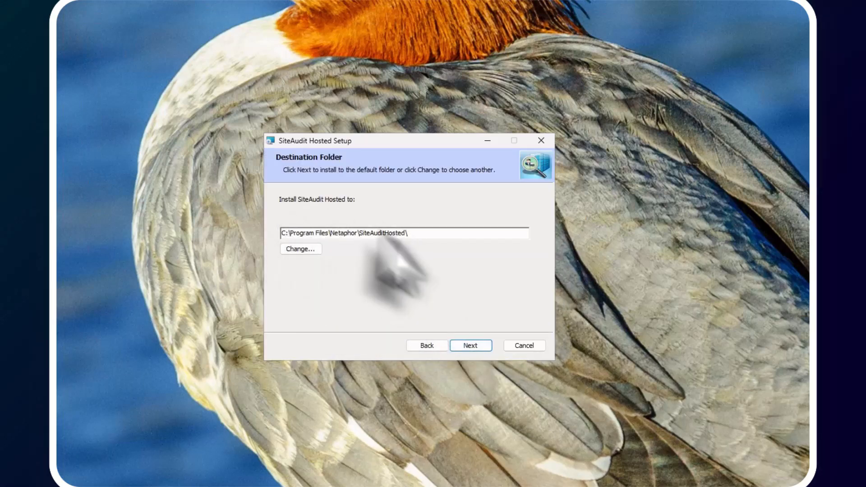
Install to the default C:\Program Files\Netaphor\SiteAuditHosted\ folder, approving the UAC prompt.
click(474, 344)
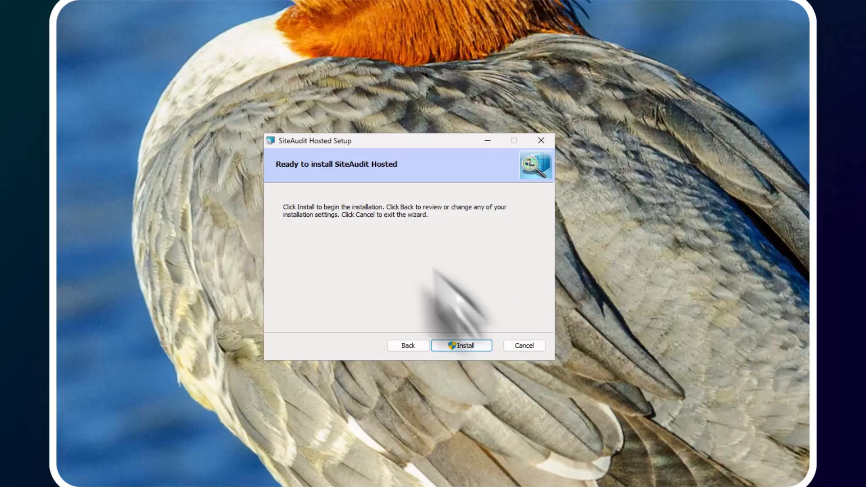
click(467, 346)
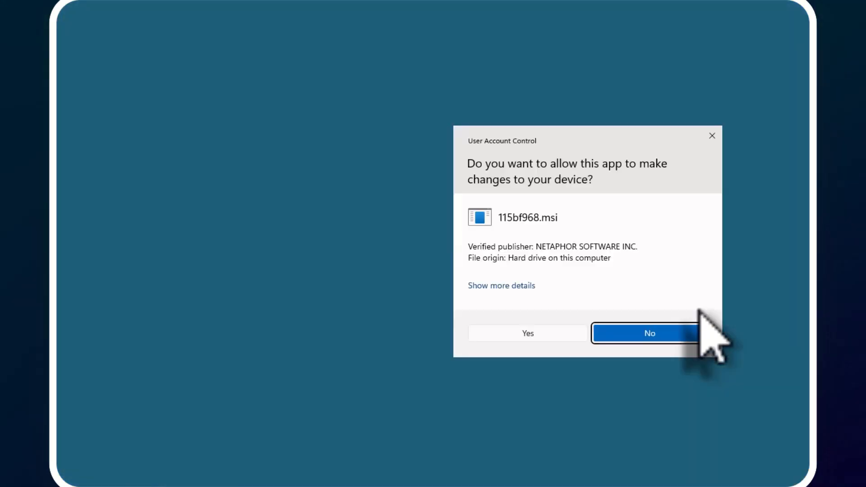
click(518, 331)
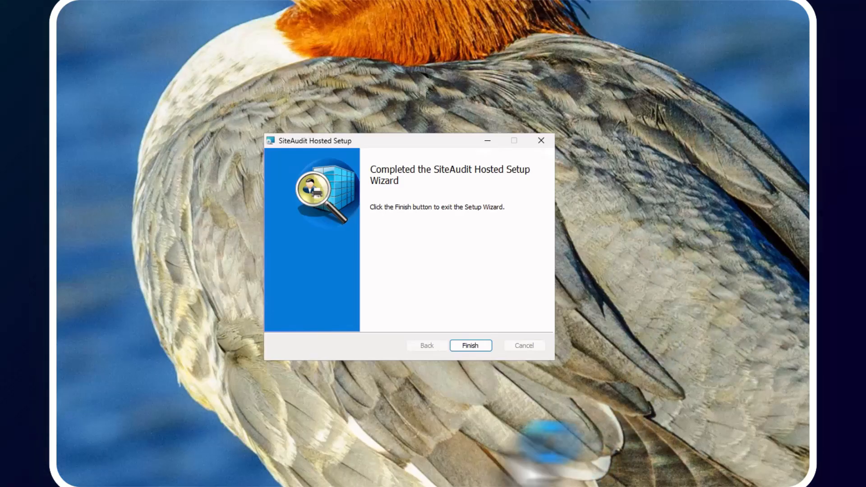
Finish the setup wizard, then centre and enlarge the SiteAudit Hosted window.
click(473, 346)
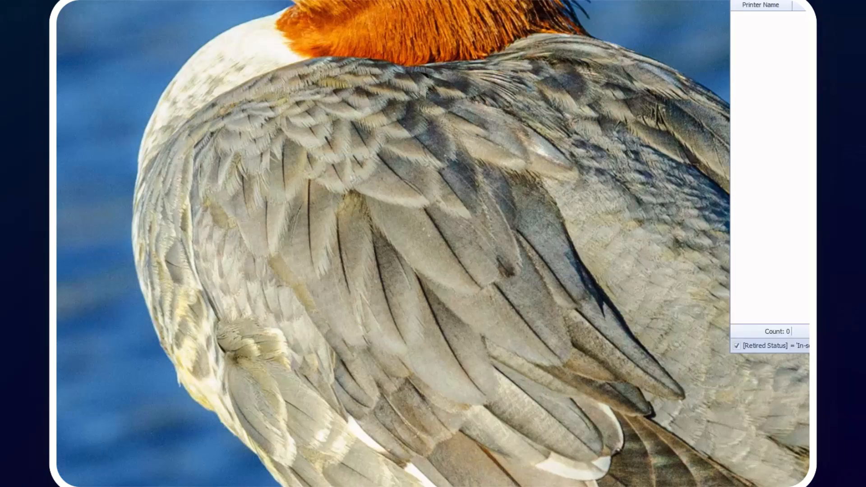
drag(810, 0, 370, 34)
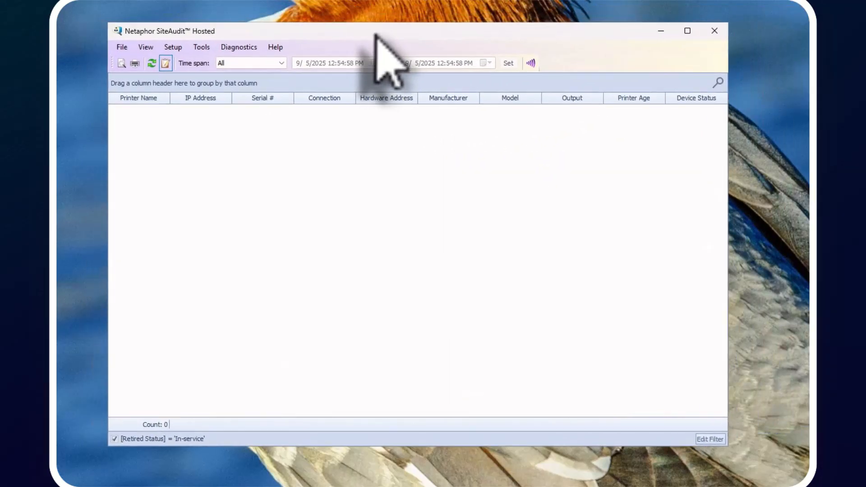
drag(107, 22, 66, 6)
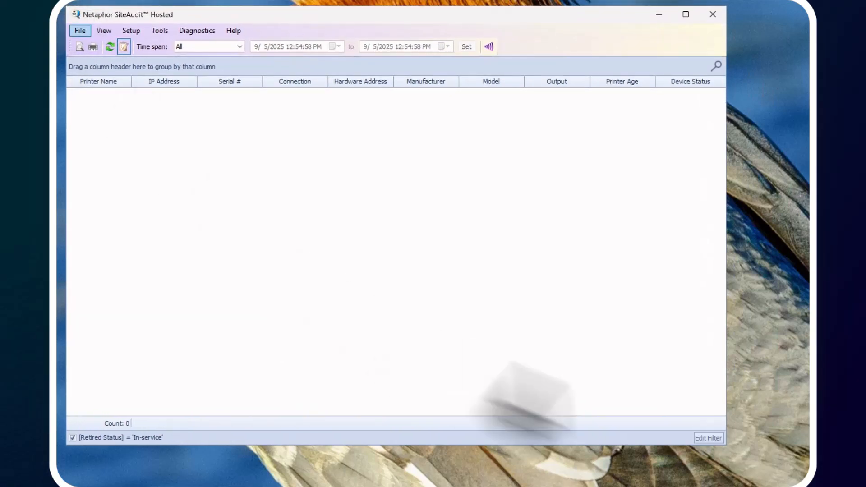
drag(724, 444, 789, 470)
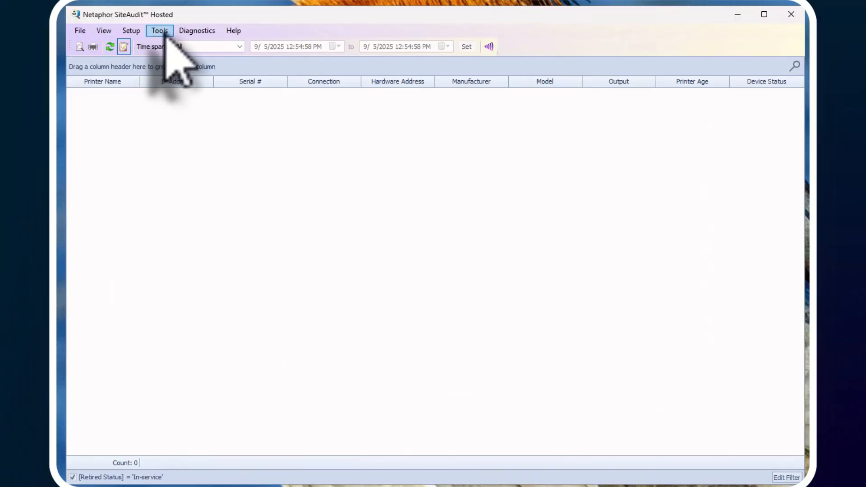
Review the Tools menu commands and dismiss the menu without choosing one.
click(165, 34)
click(165, 34)
click(160, 33)
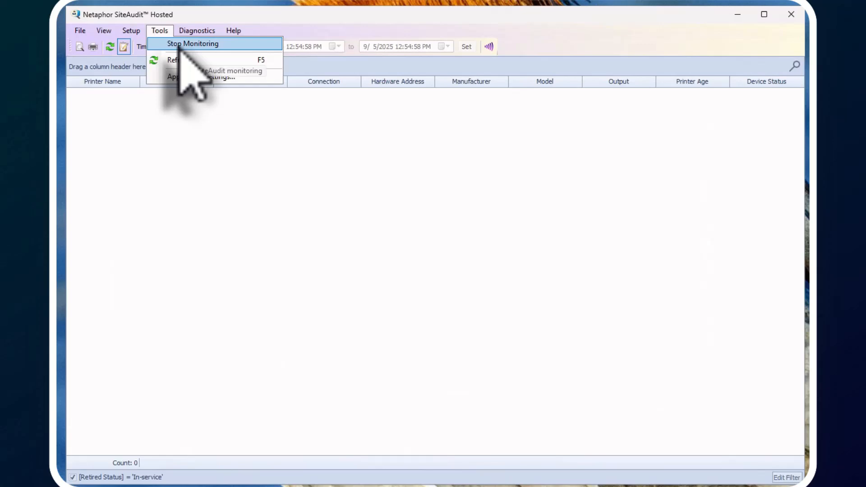
click(520, 304)
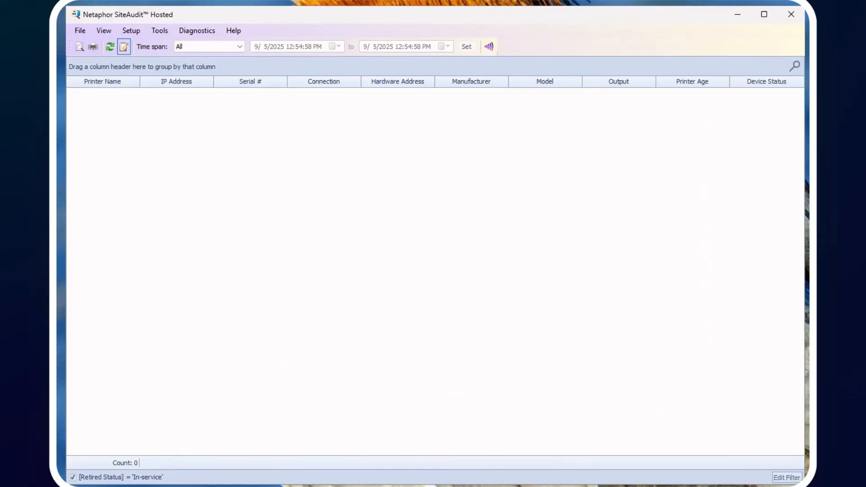
Search 'services', open the Services console and position it over SiteAudit Hosted.
key(super)
text(serv)
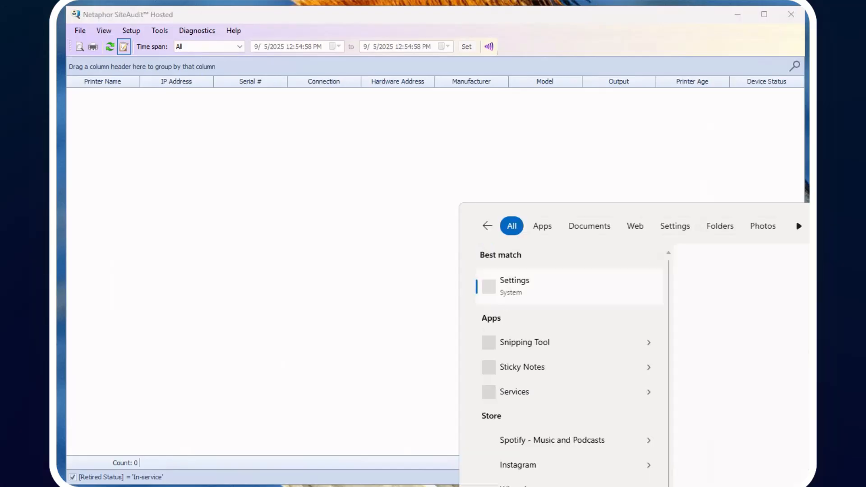
text(ices)
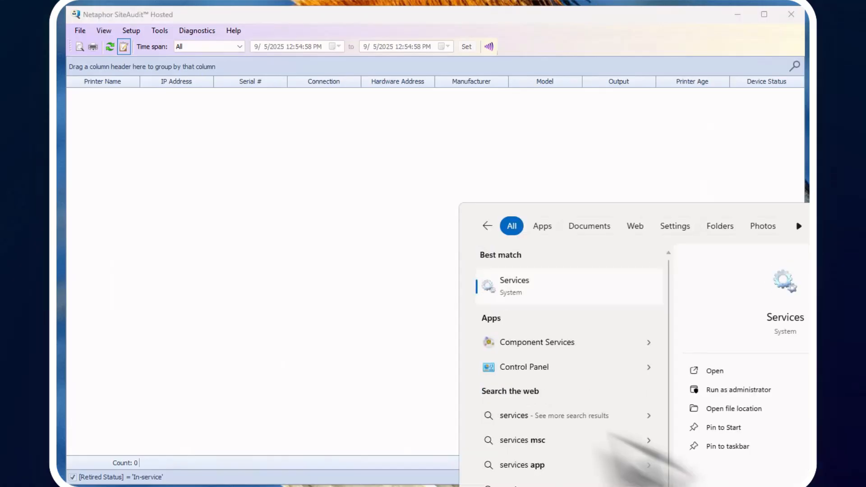
click(488, 291)
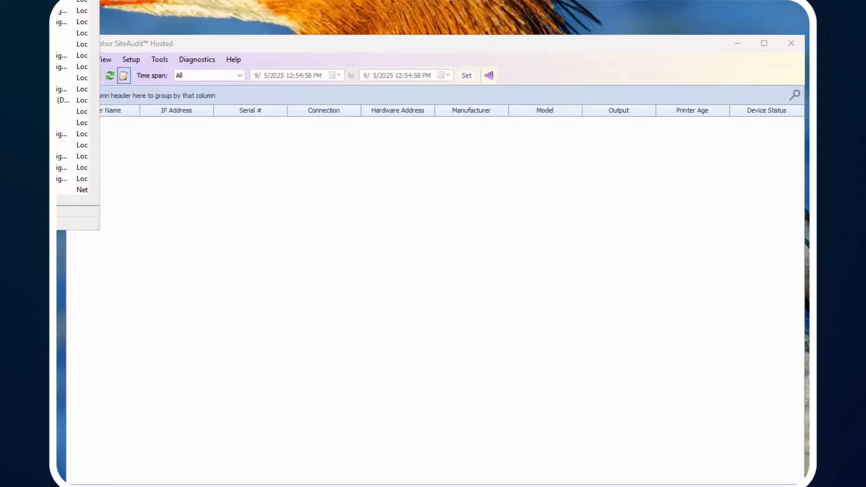
drag(0, 0, 513, 85)
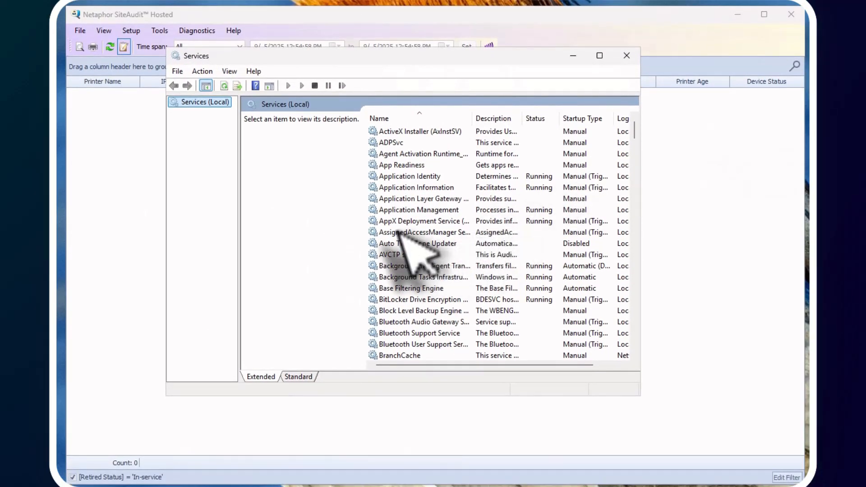
click(399, 260)
Open Netaphor SiteAudit(TM) Monitor properties: Automatic (Delayed Start) startup, status Running.
key(n)
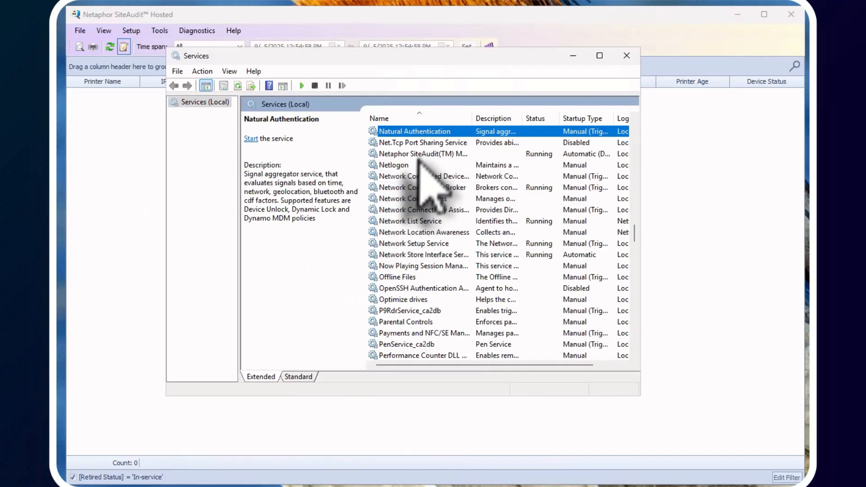
click(403, 154)
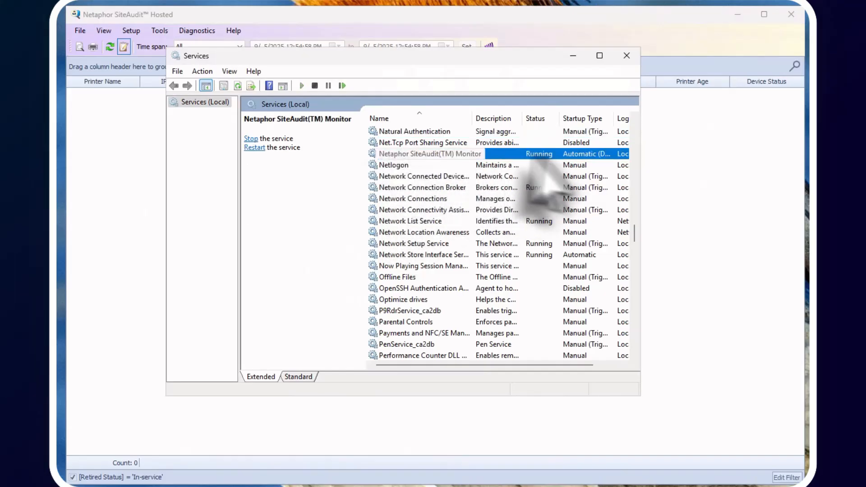
double_click(412, 153)
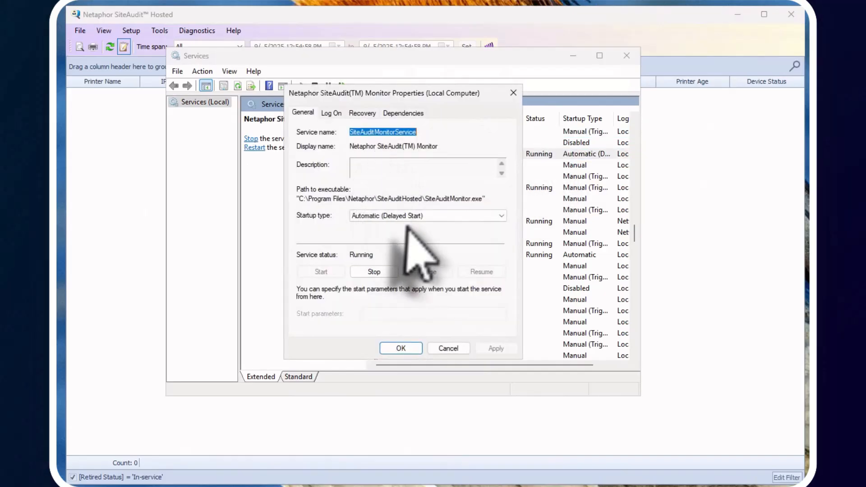
drag(374, 94, 290, 156)
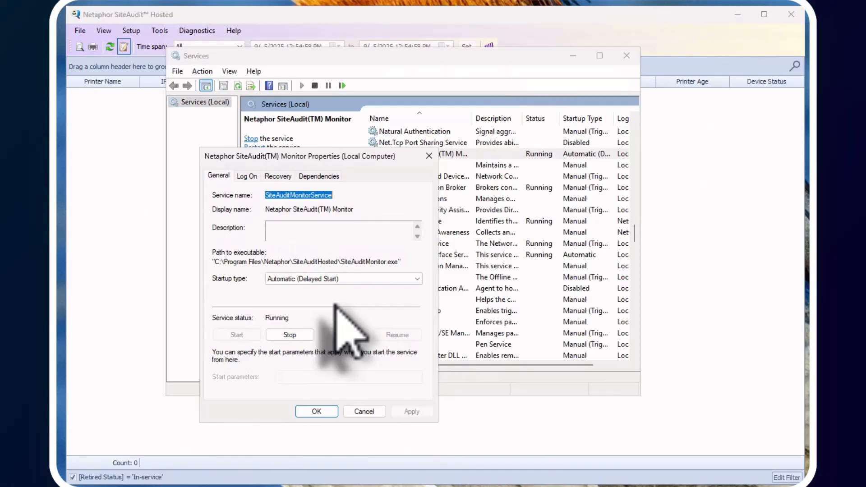
On the Log On tab, try 'This account' with administrator credentials, then Cancel to discard.
click(251, 176)
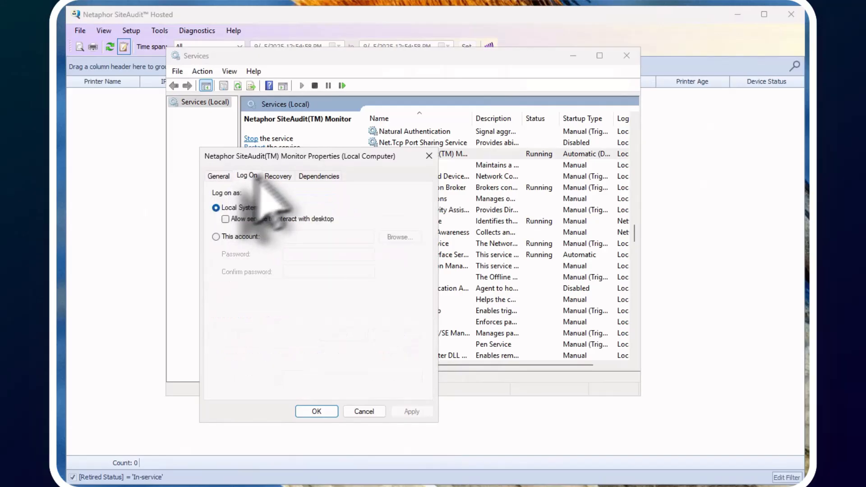
drag(329, 151, 397, 120)
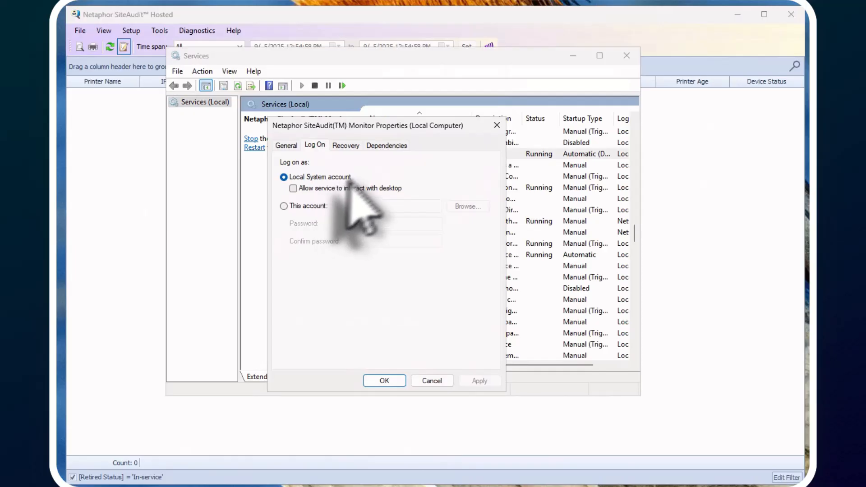
click(284, 206)
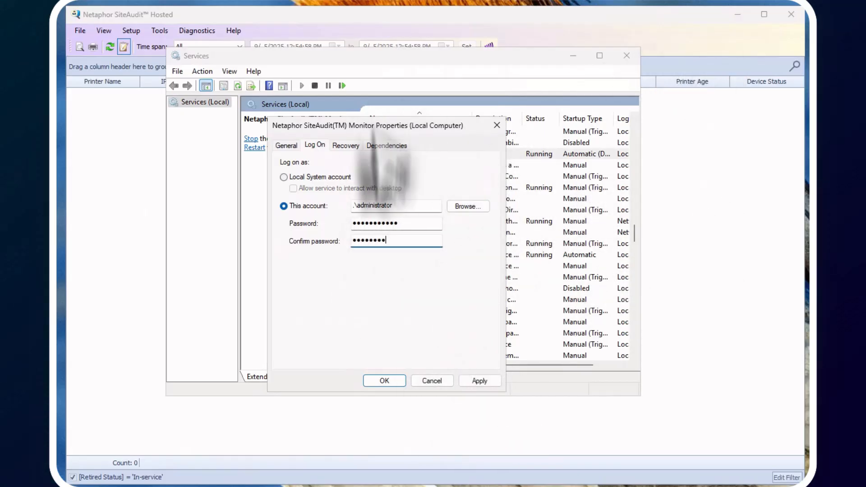
click(431, 381)
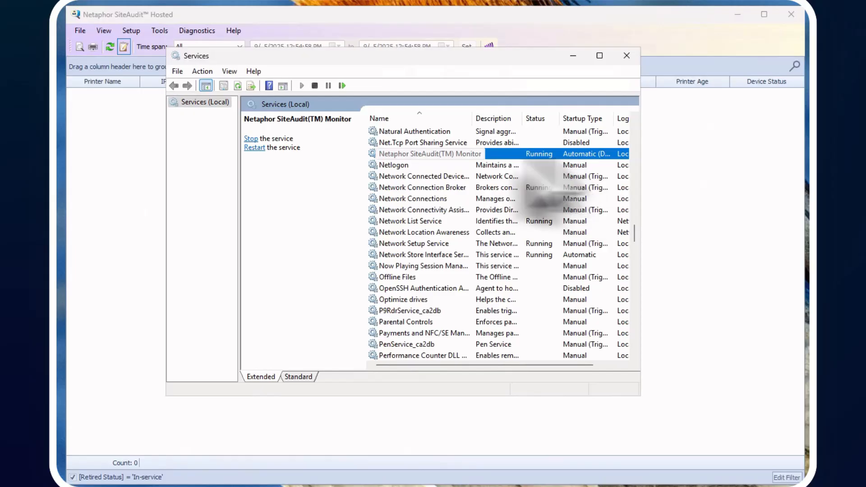
Close Services and browse File Explorer to C:\Program Files\Netaphor\SiteAuditHosted.
click(626, 56)
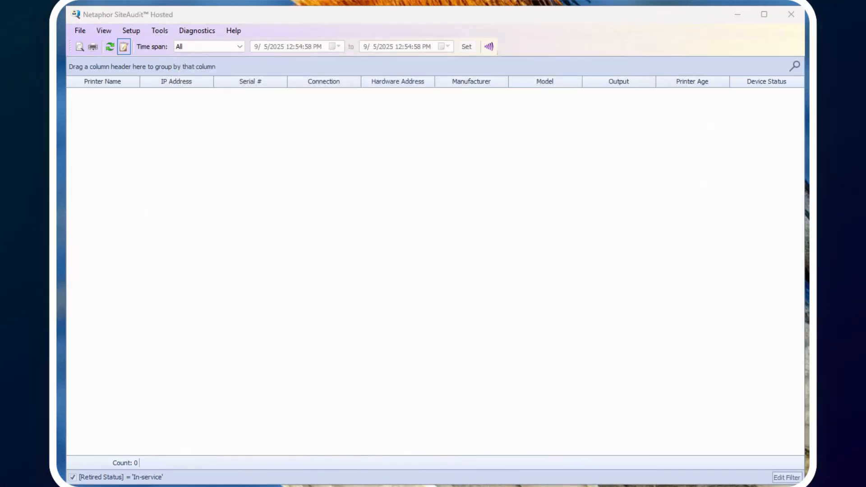
key(super+e)
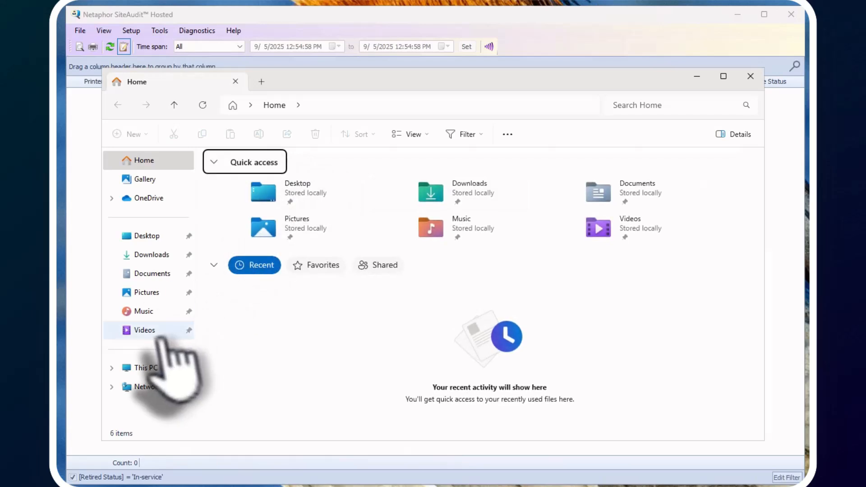
click(142, 367)
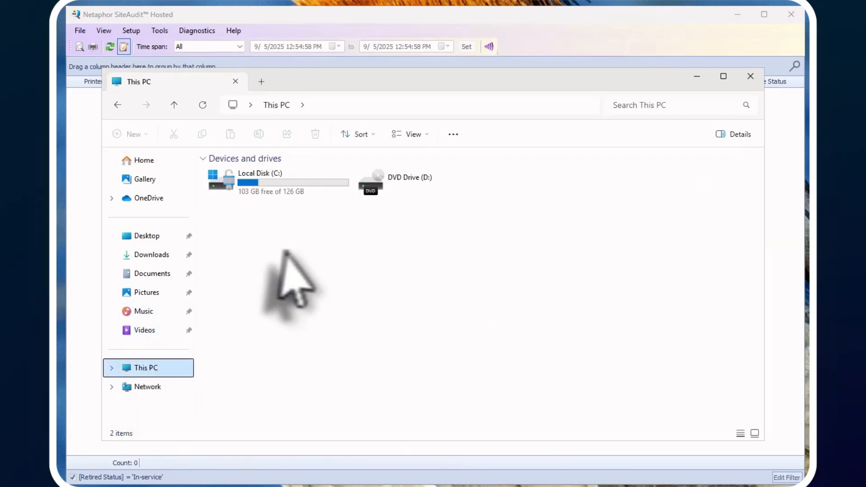
double_click(270, 187)
double_click(228, 204)
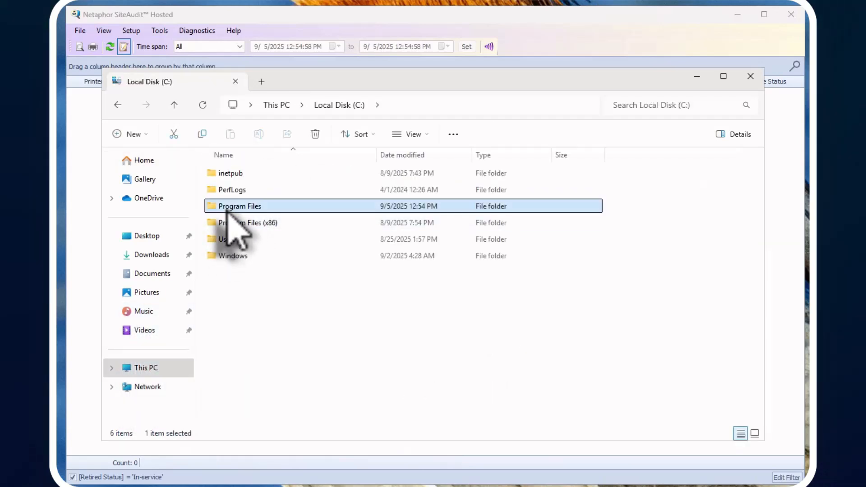
double_click(233, 222)
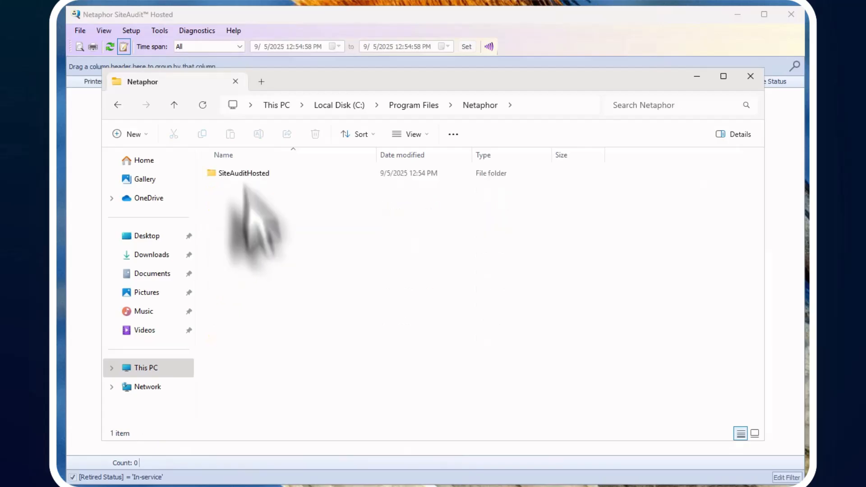
double_click(236, 175)
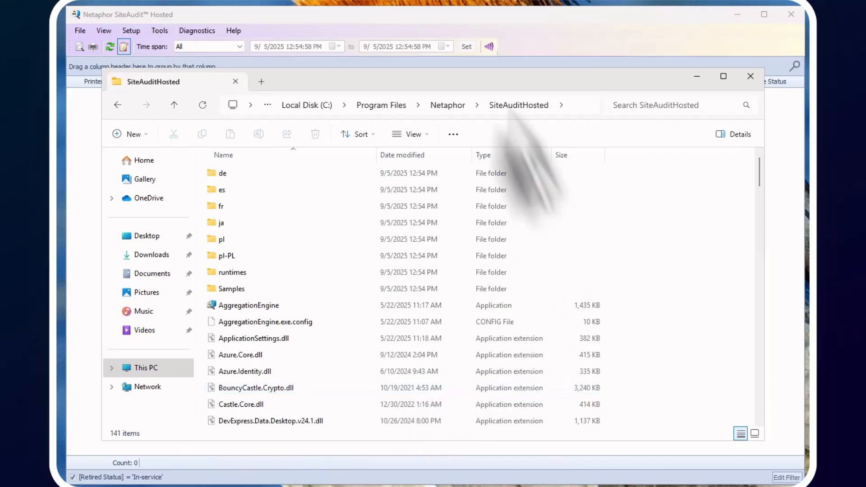
Browse to C:\Users\Public\Public Documents\Netaphor and select its Cache folder.
click(146, 368)
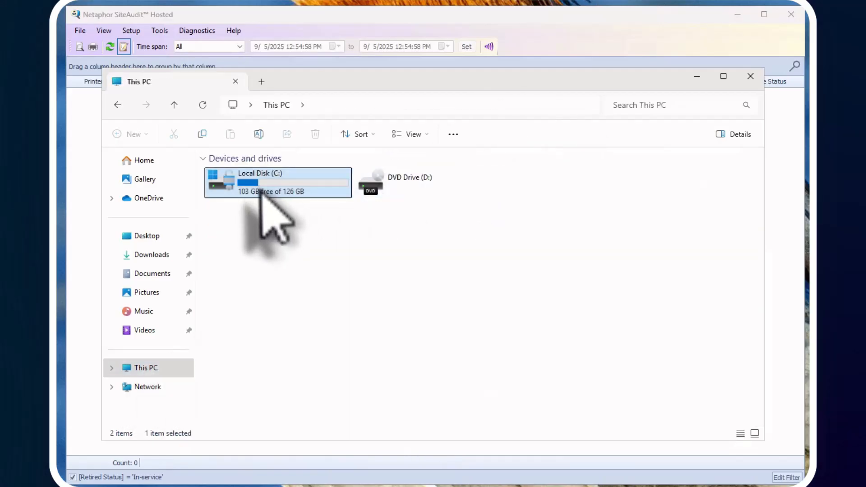
double_click(241, 190)
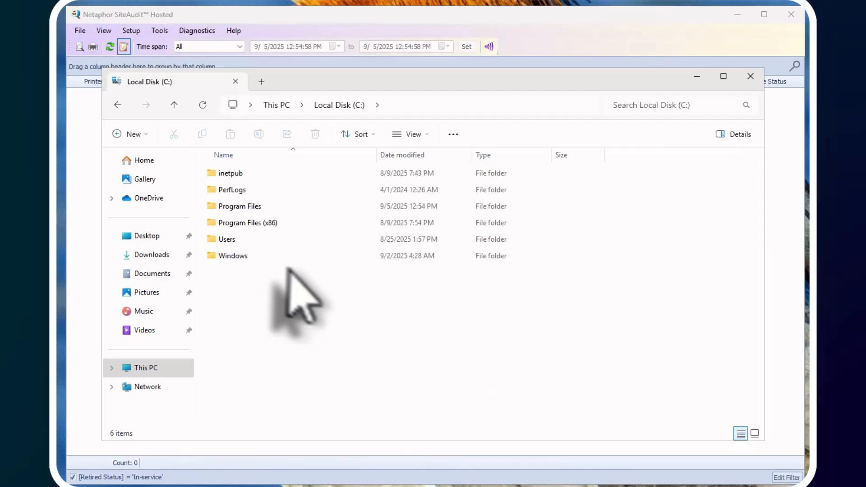
double_click(225, 241)
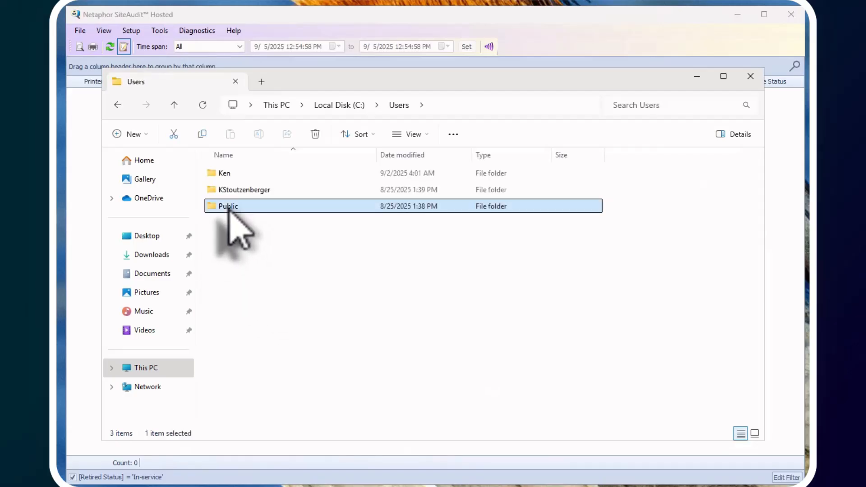
double_click(232, 203)
double_click(221, 175)
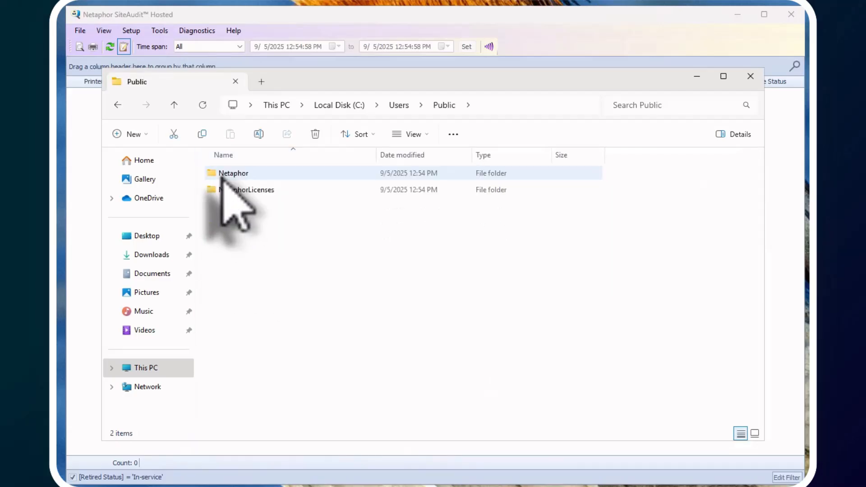
double_click(217, 175)
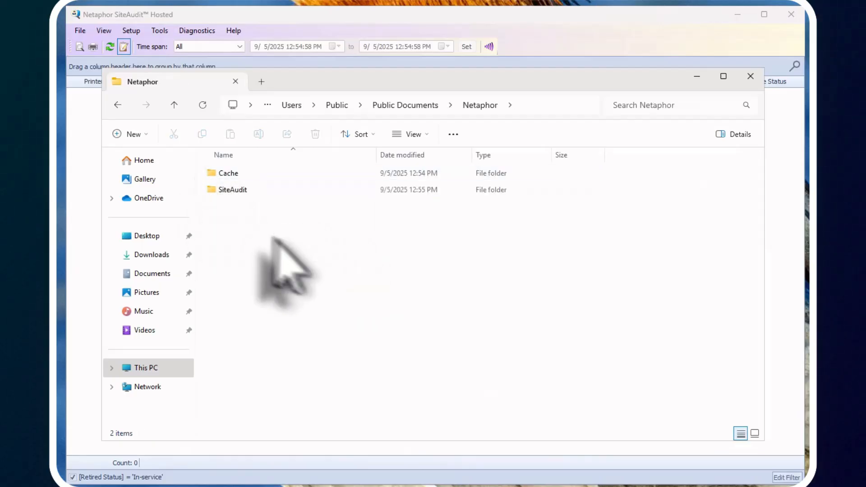
click(216, 175)
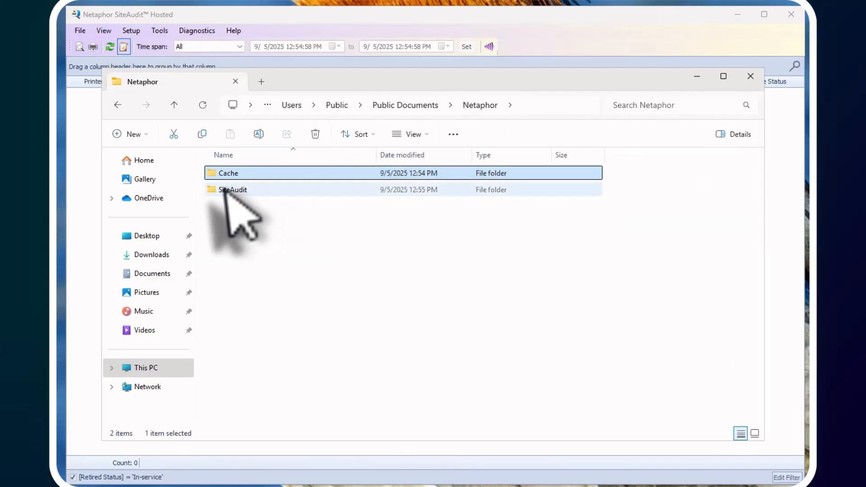
Browse SiteAudit > Logs > EventLogs, select Netaphor_SiteAuditMonitor.csv, then close File Explorer.
double_click(225, 189)
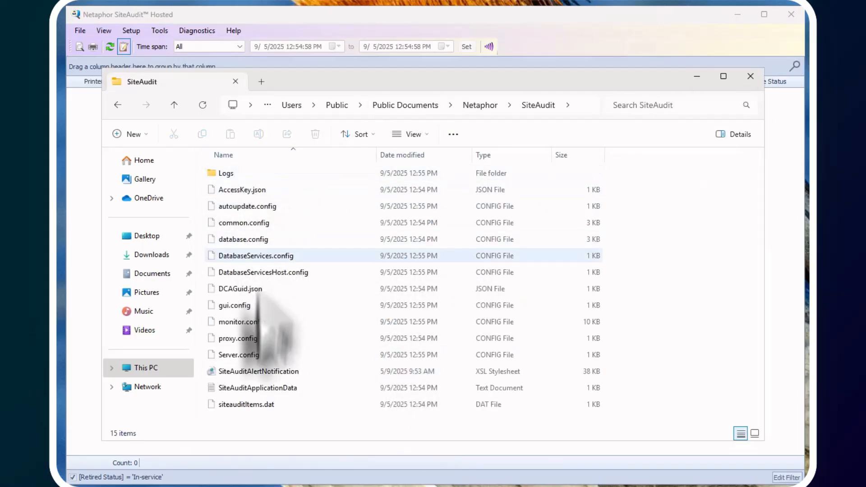
double_click(211, 176)
double_click(217, 175)
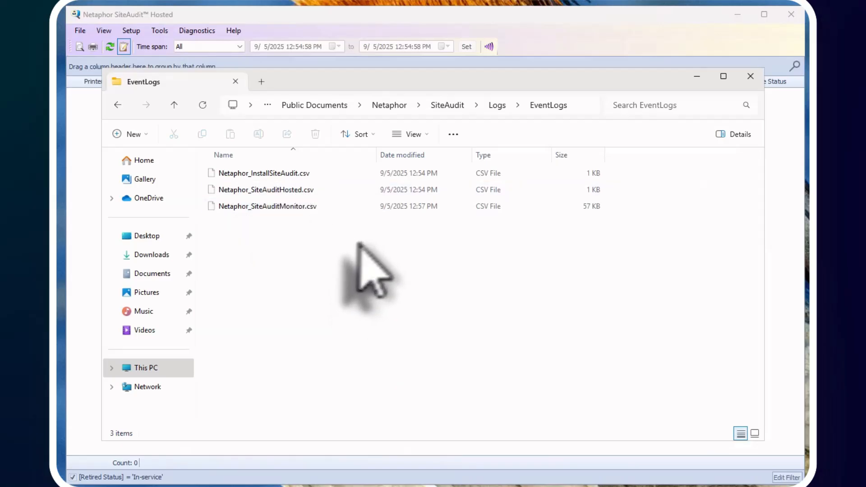
click(285, 206)
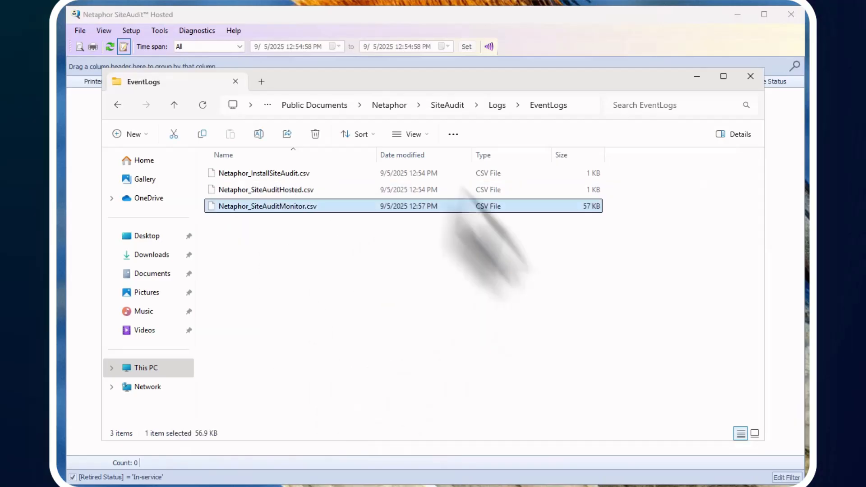
click(756, 78)
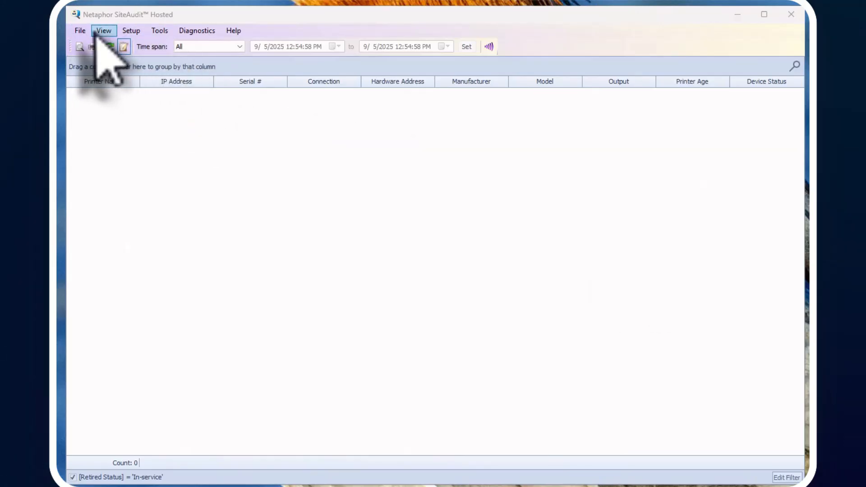
click(132, 31)
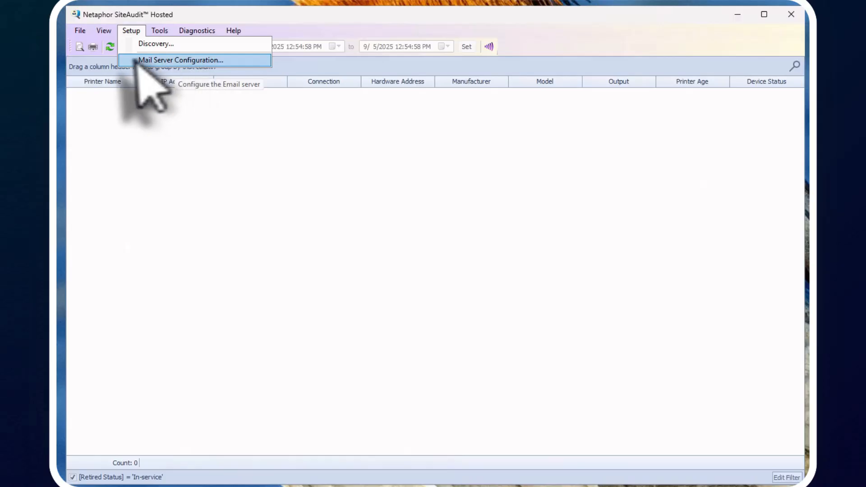
click(158, 44)
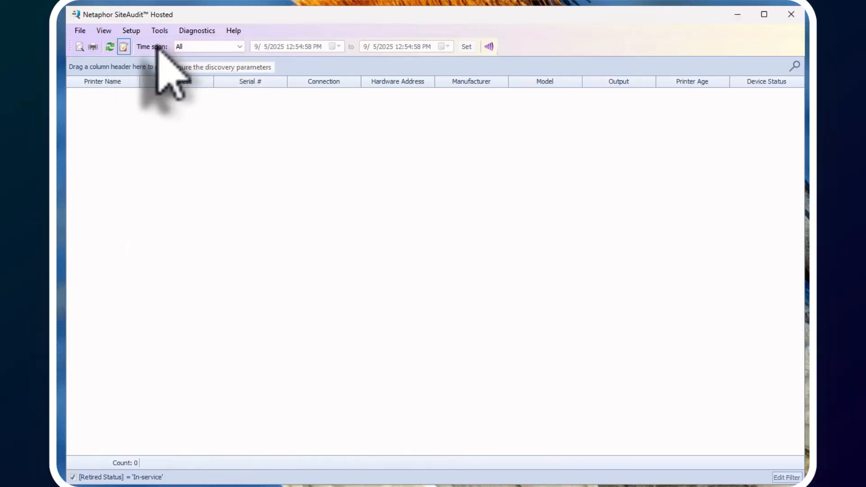
drag(557, 80, 404, 134)
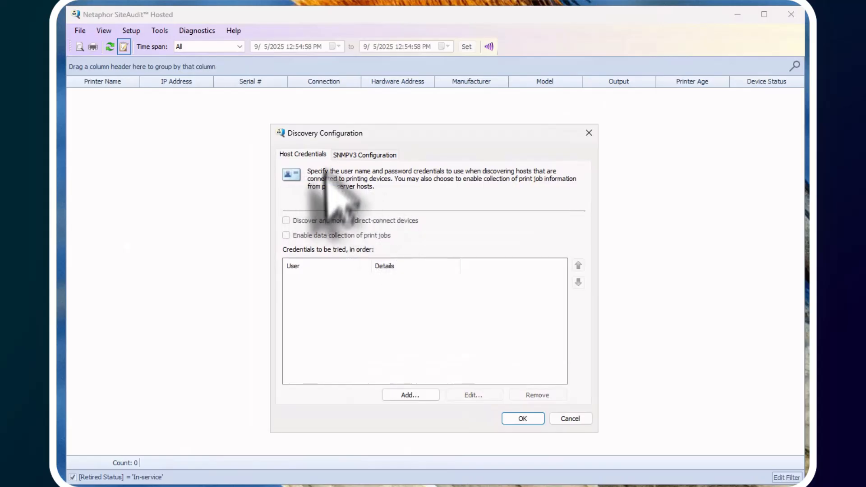
click(354, 153)
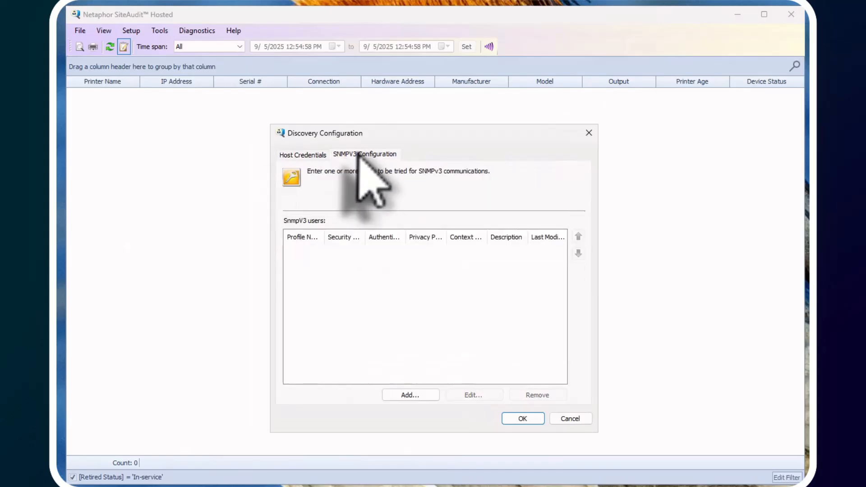
click(305, 156)
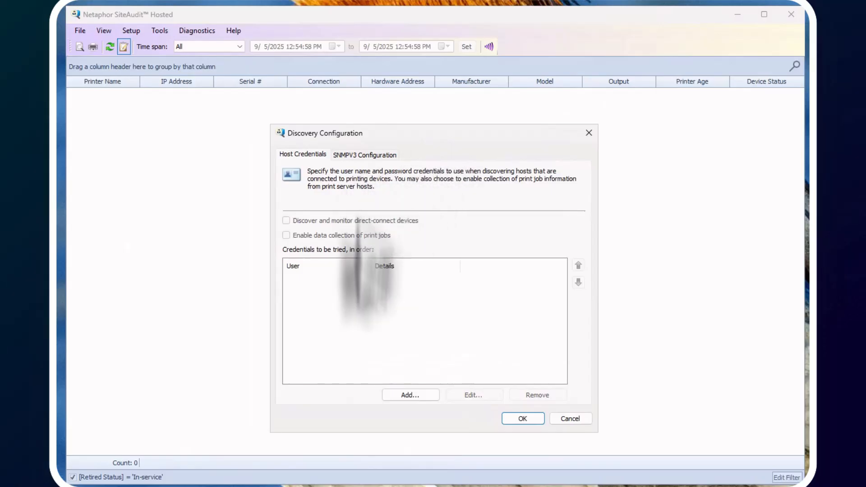
click(569, 418)
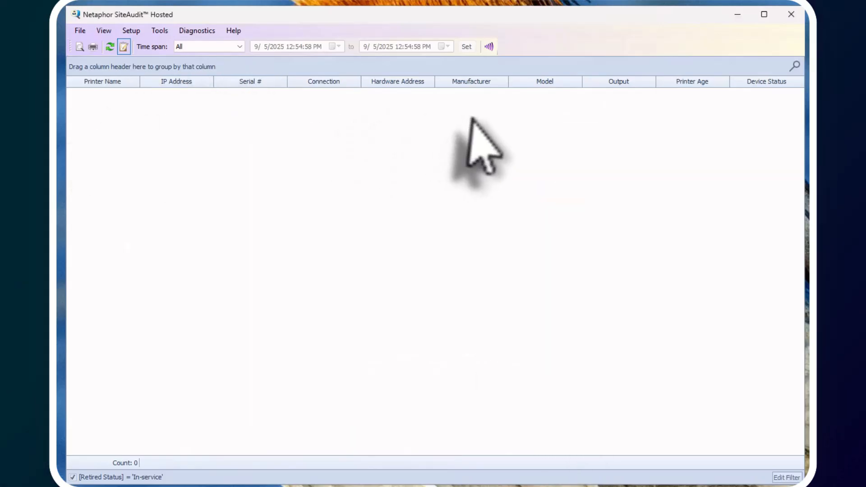